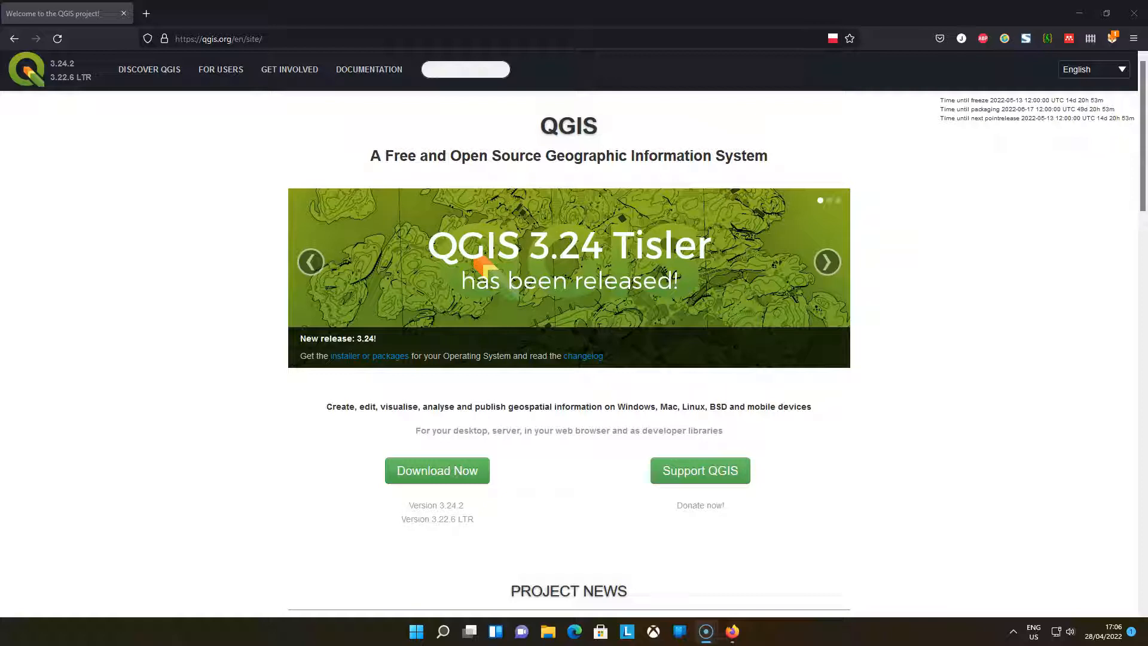
Step: Download the OSGeo4W Network Installer for Windows and save osgeo4w-setup in the Downloads folder
left_click(430, 473)
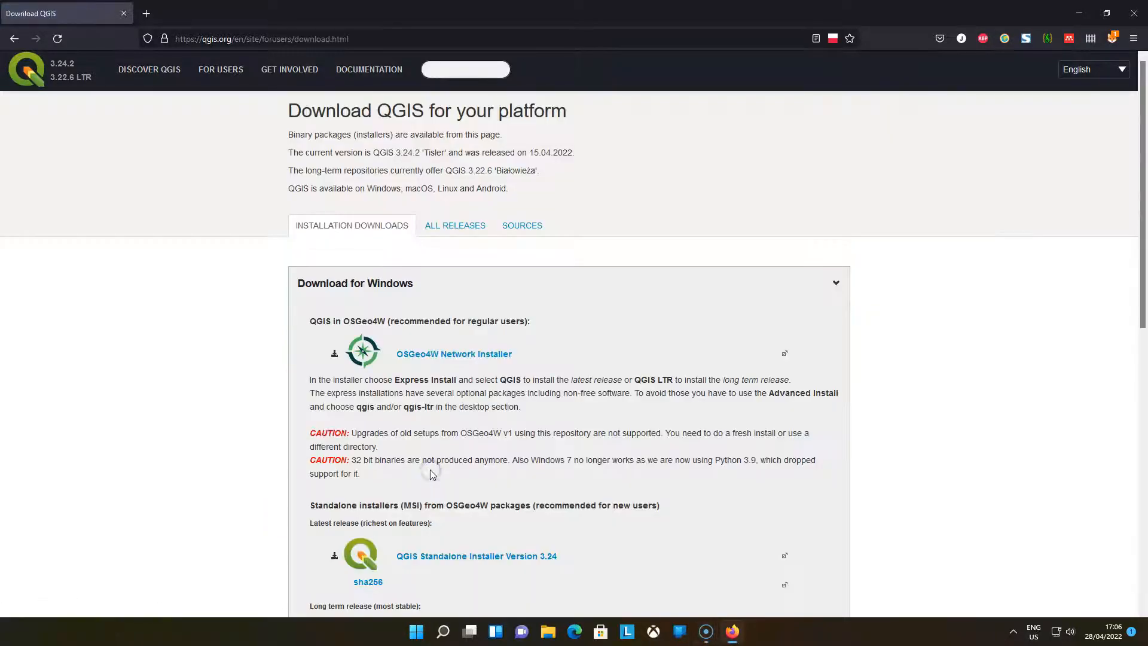
left_click(460, 354)
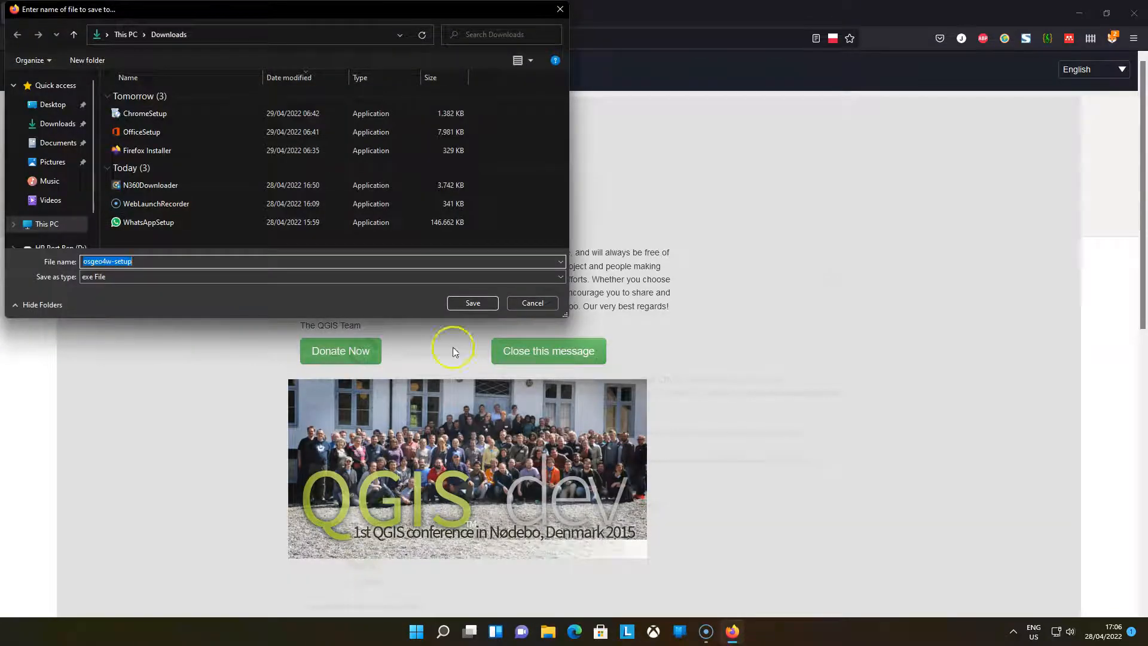
left_click(463, 303)
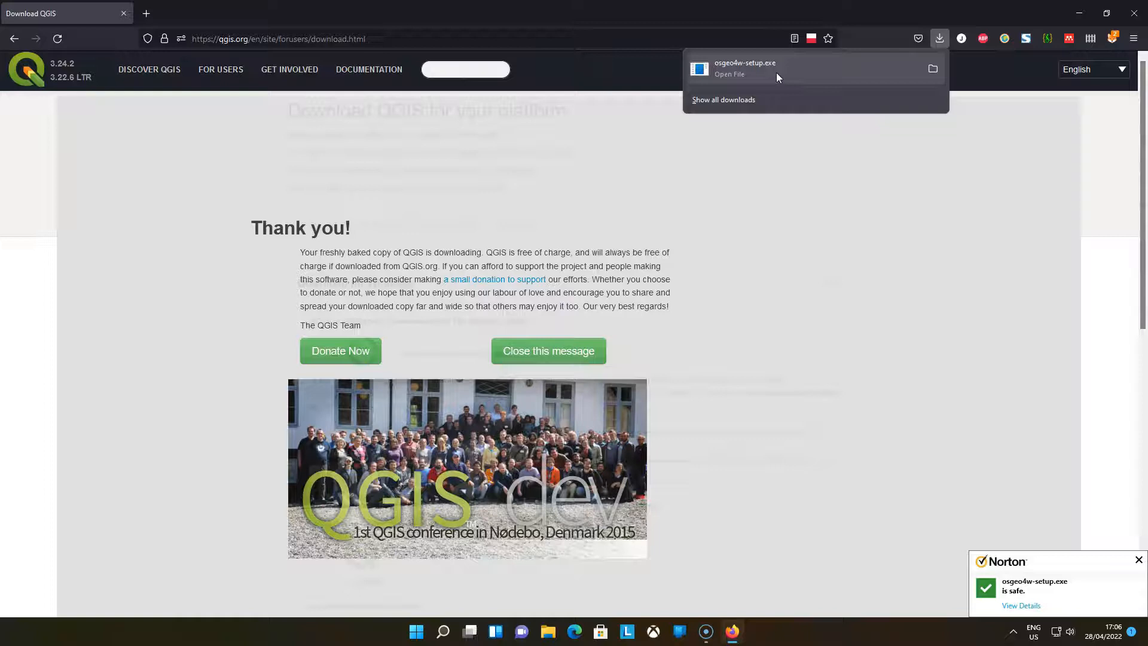
Step: Start an Advanced Install of OSGeo4W for Just Me in C:\OSGeo4W, accepting the default local package directory and start menu name
left_click(654, 426)
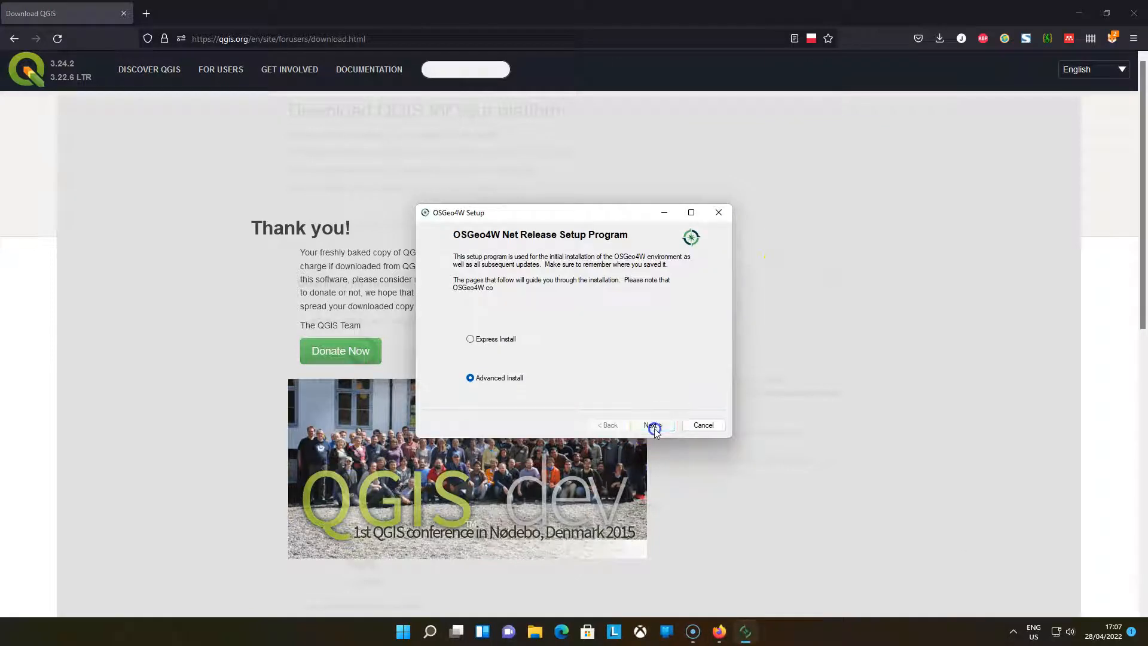
left_click(654, 426)
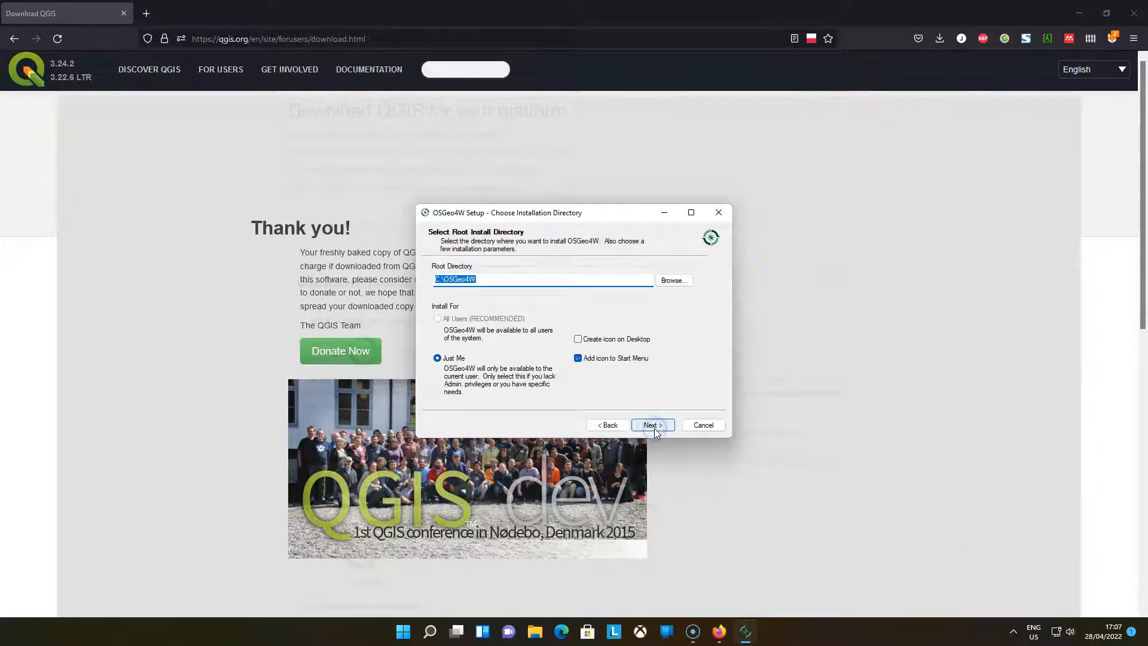
left_click(654, 425)
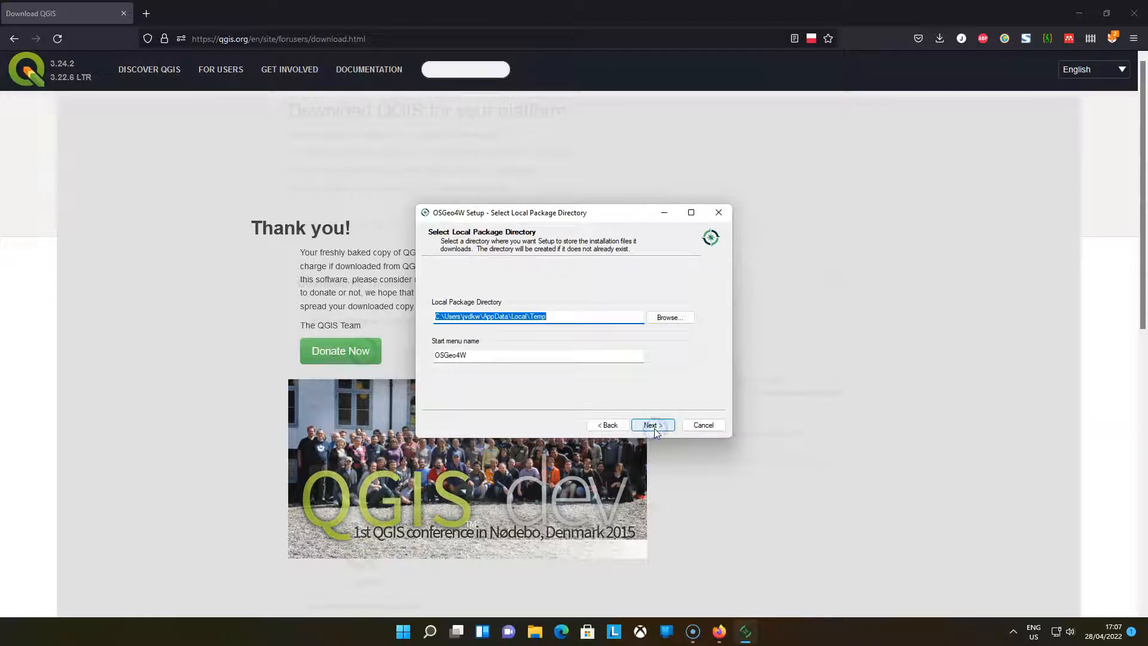
left_click(654, 426)
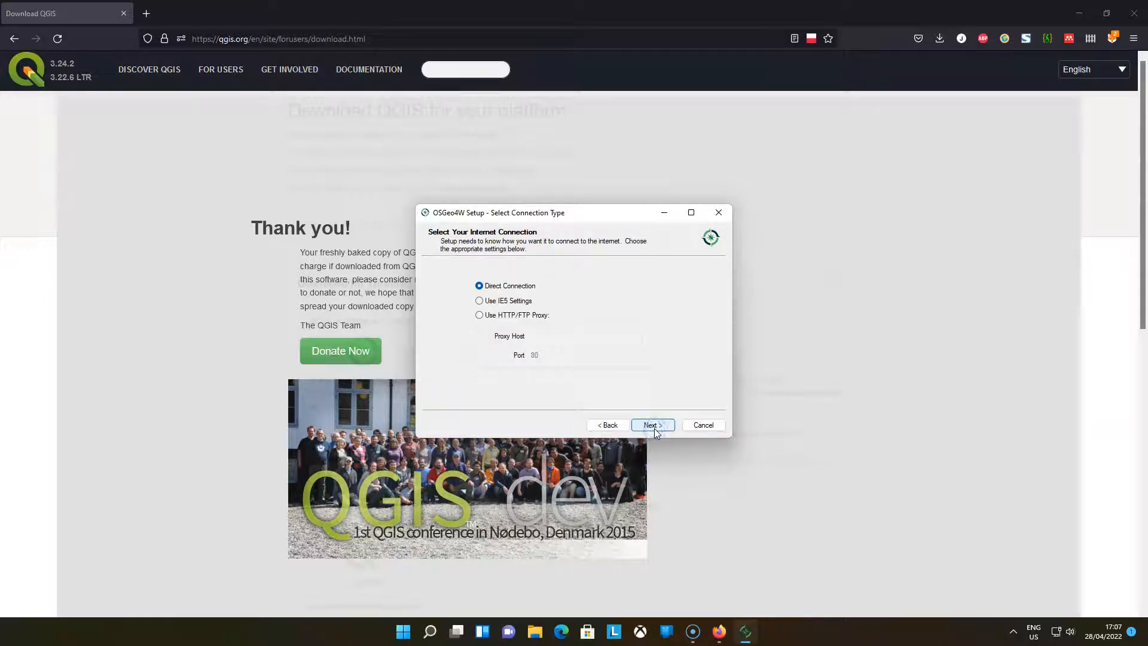
left_click(655, 425)
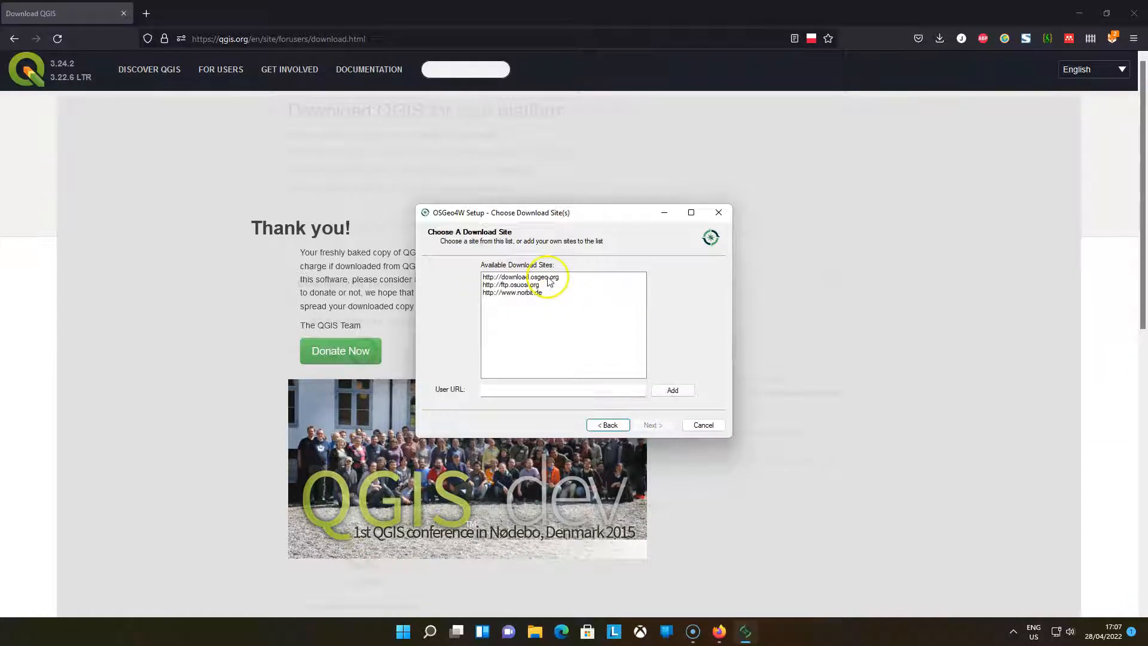
left_click(551, 279)
left_click(653, 426)
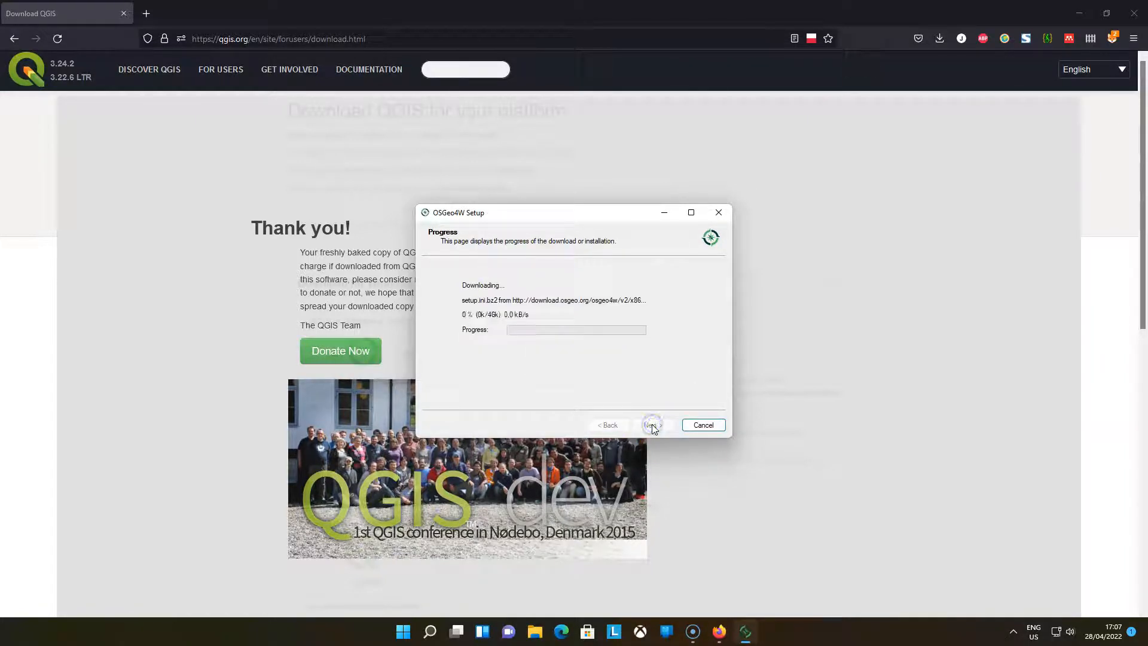
Step: Mark the Desktop packages qgis-ltr 3.22.6-1, qgis 3.24.2-1, grass (GRASS GIS 7.8) and saga for installation
left_click(691, 213)
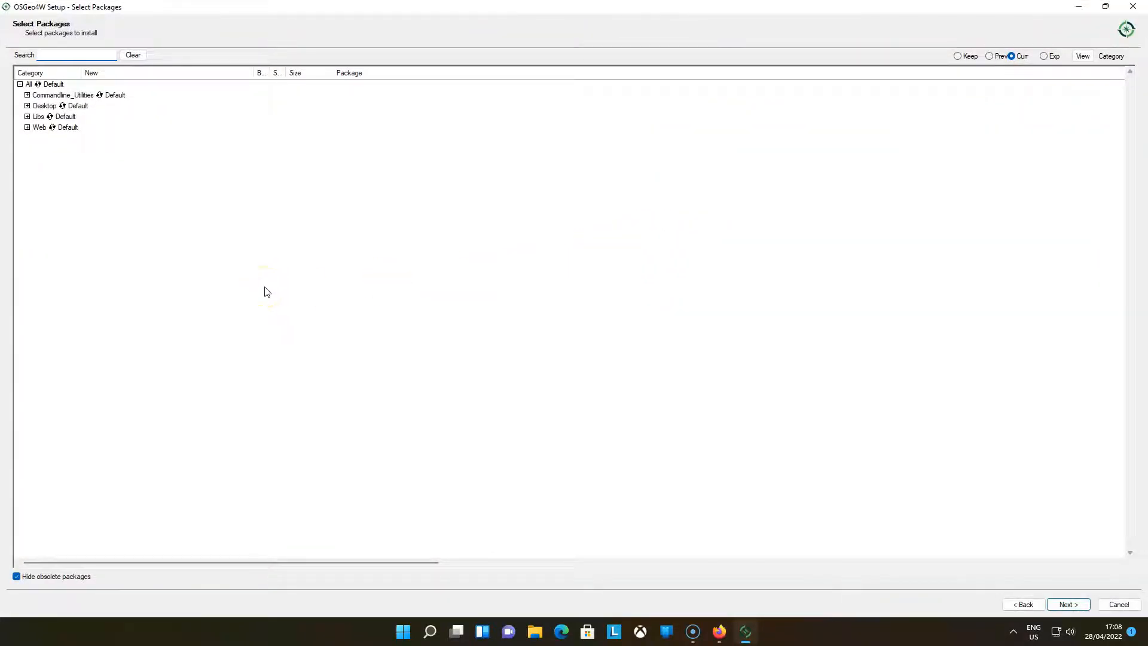
left_click(27, 106)
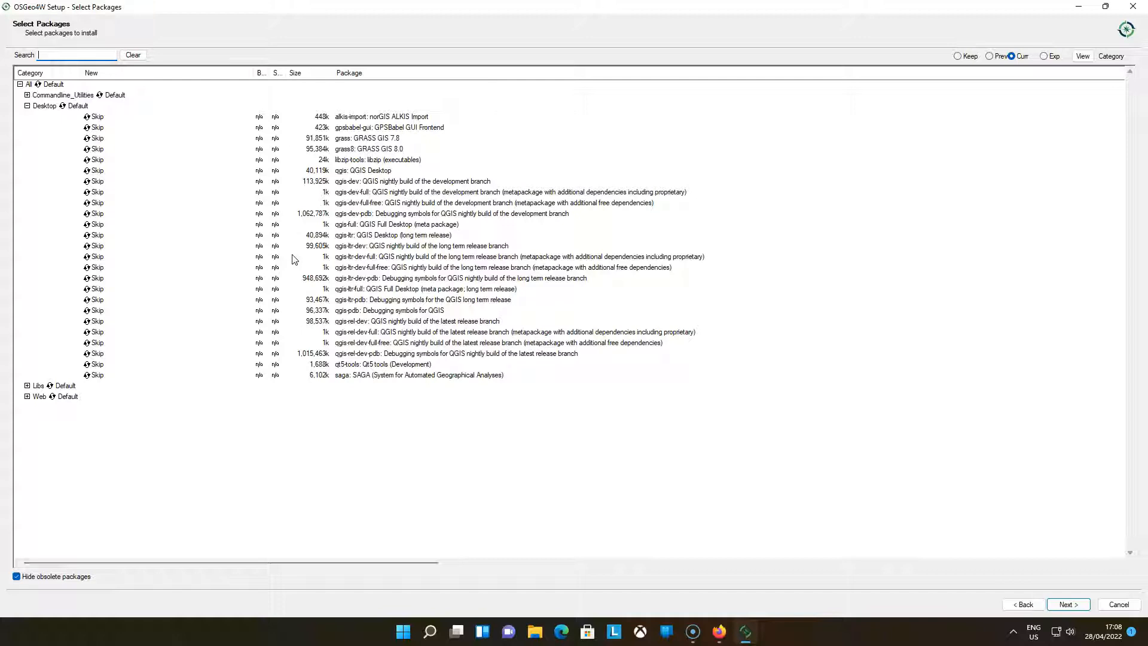
left_click(94, 235)
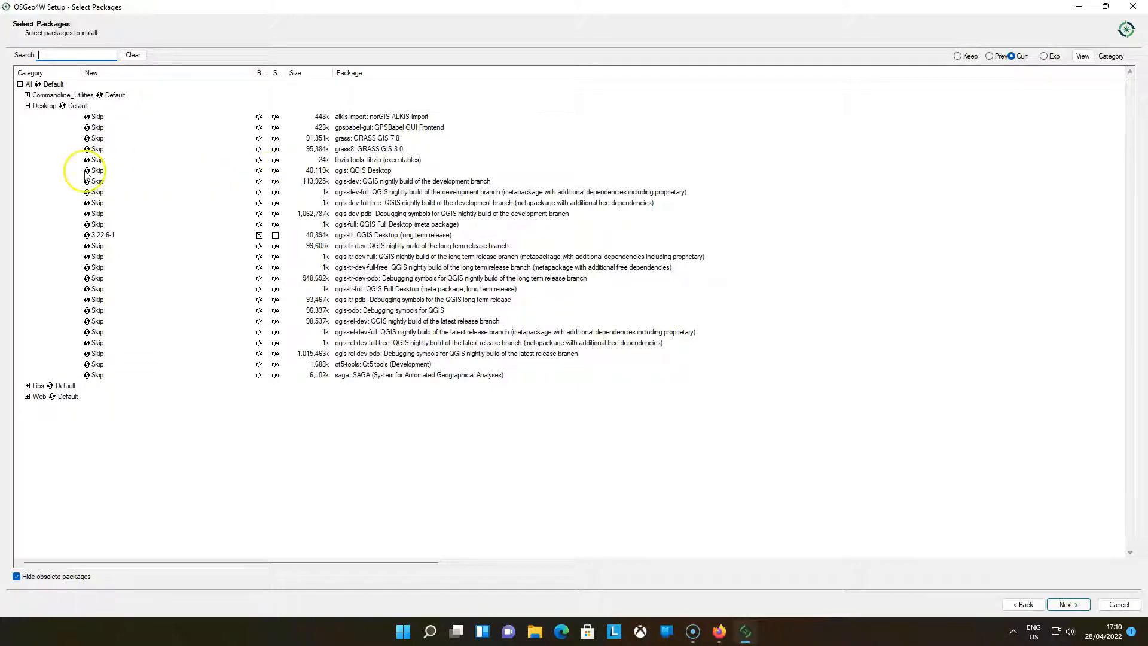
left_click(99, 171)
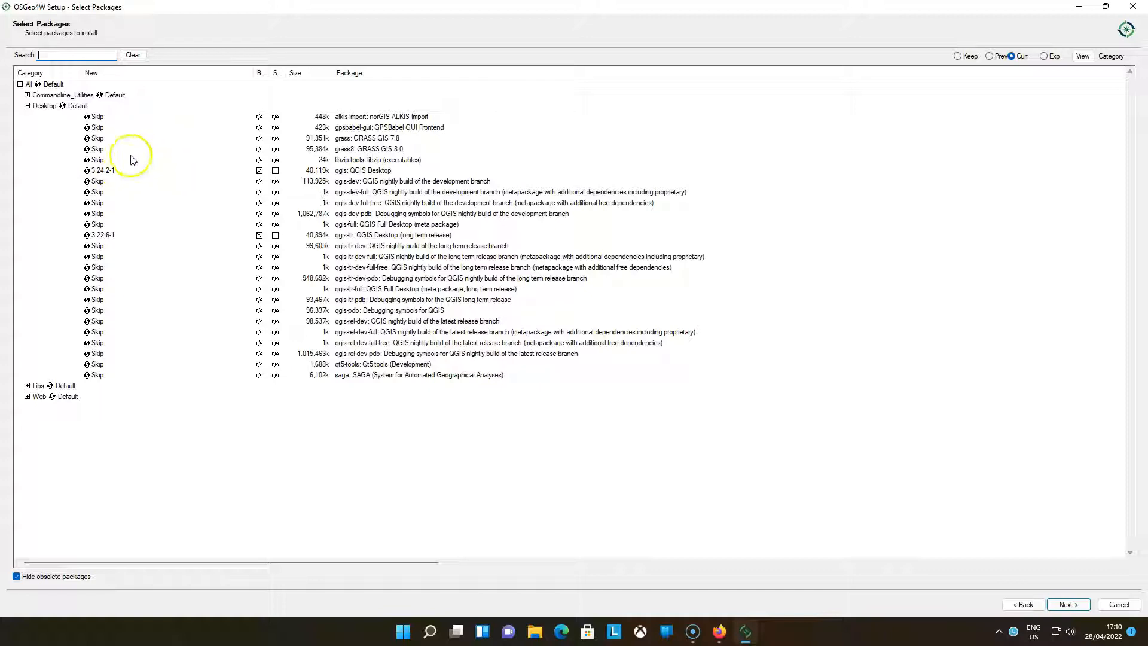
left_click(97, 139)
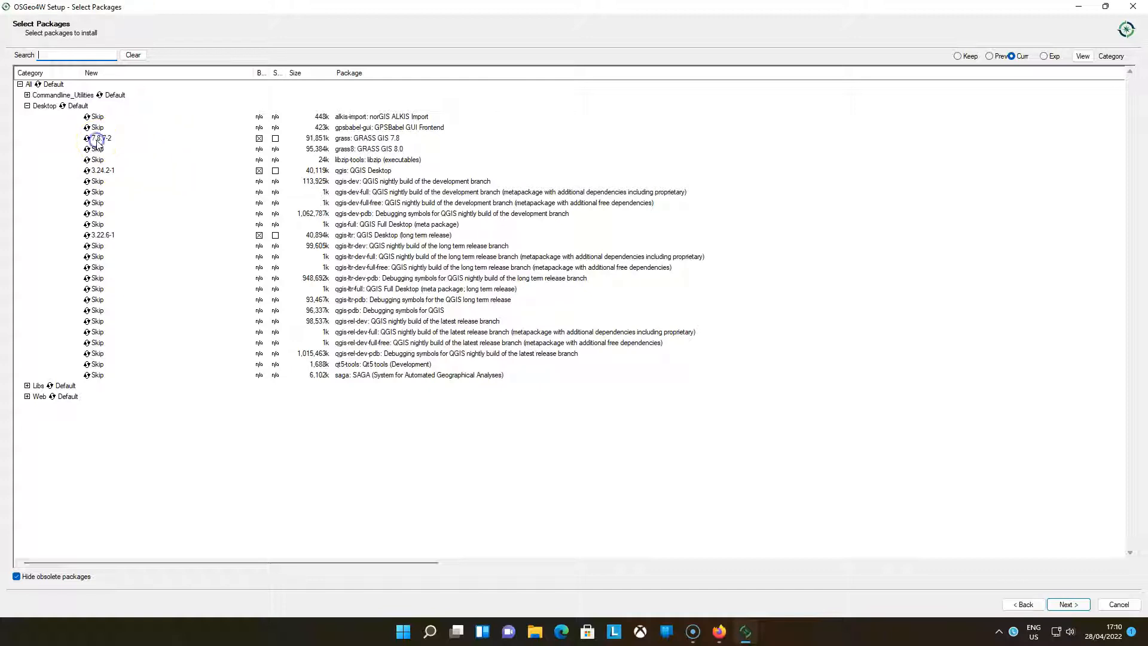
left_click(96, 375)
Step: Search the packages for pcraster and mark the pcraster runtime under Libs for installation
left_click(64, 59)
type("pcraster")
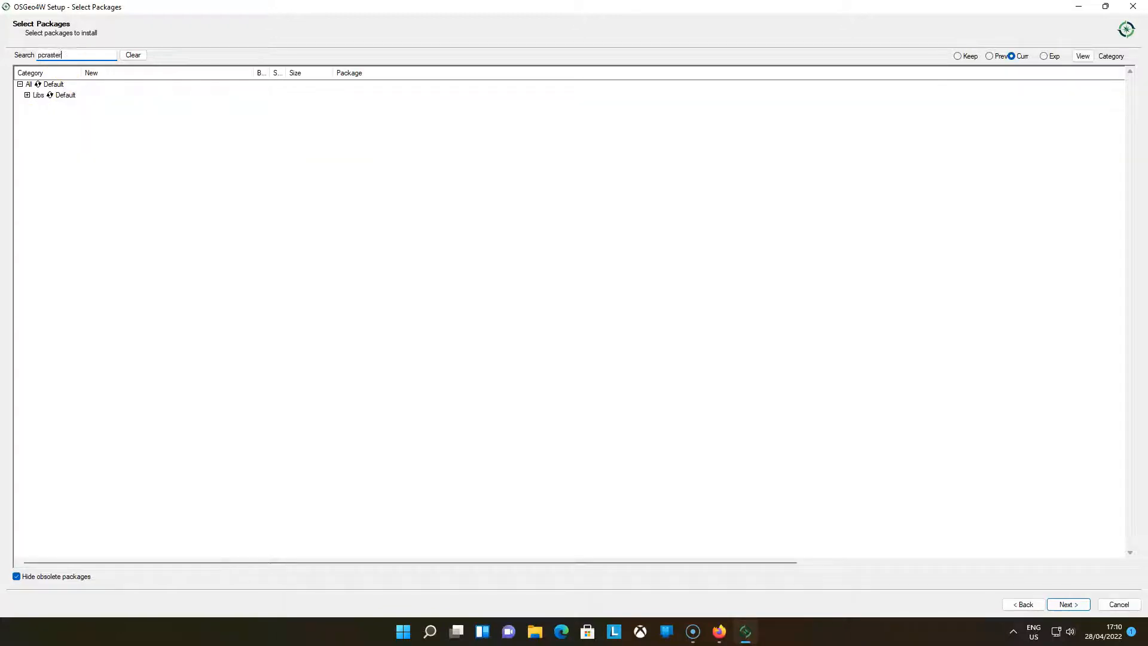
left_click(27, 95)
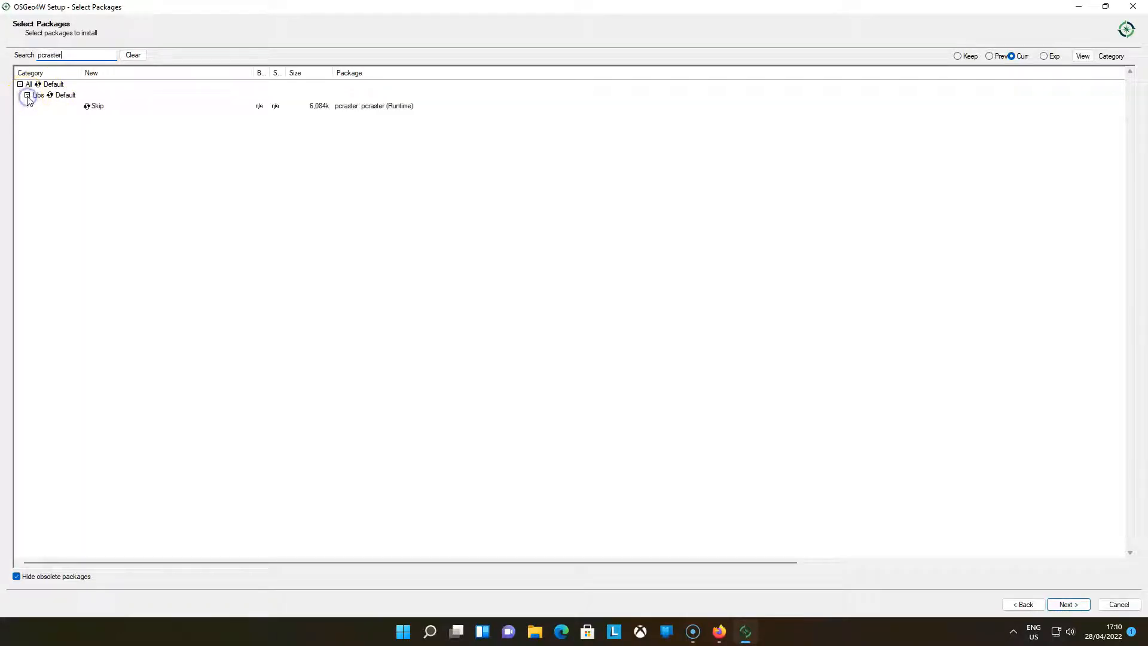
left_click(97, 108)
Step: Search the packages for grass and mark qgis-grass-plugin 3.24.2-1 and qgis-ltr-grass-plugin 3.22.6-1 under Libs for installation
left_click_drag(63, 55, 22, 54)
type("grass")
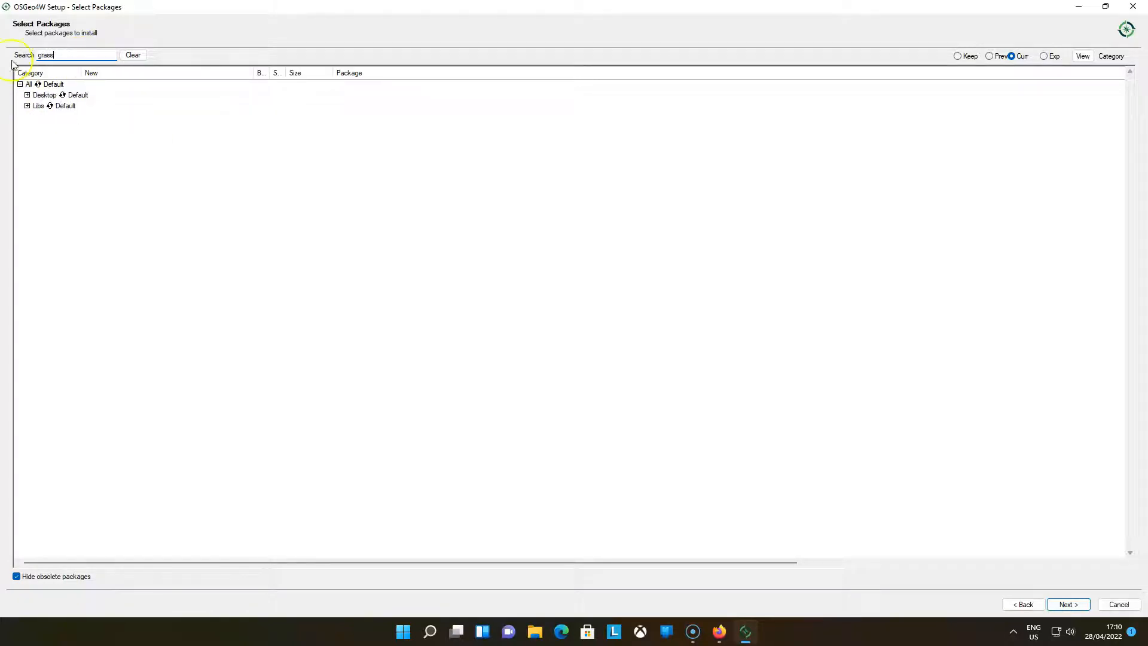
left_click(27, 108)
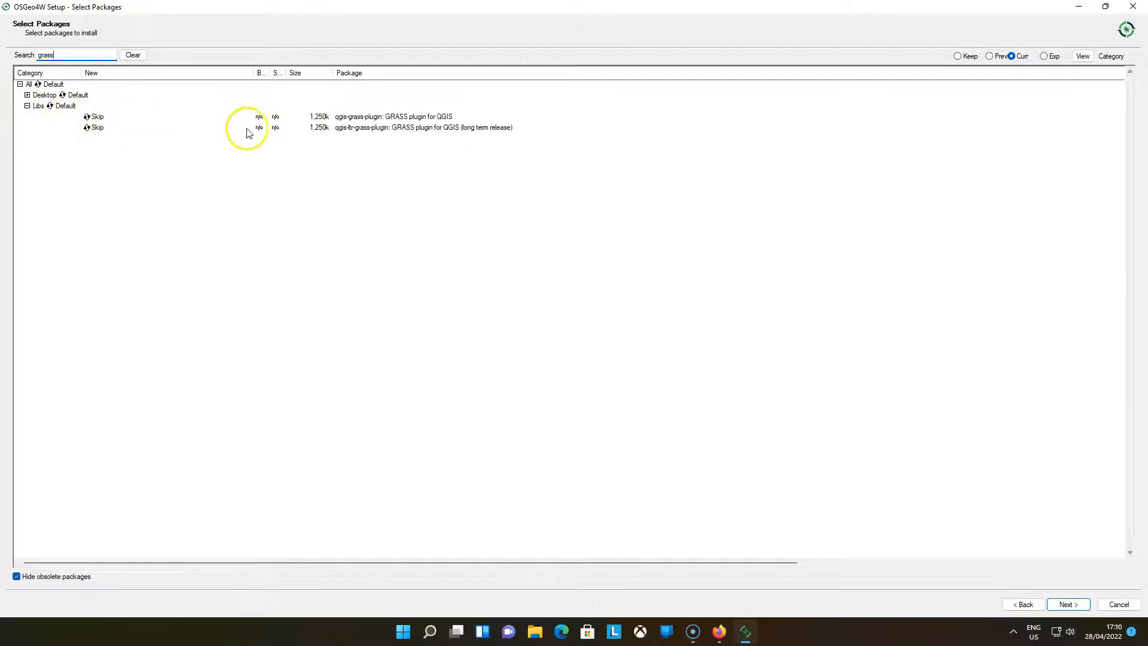
left_click(95, 117)
left_click(98, 128)
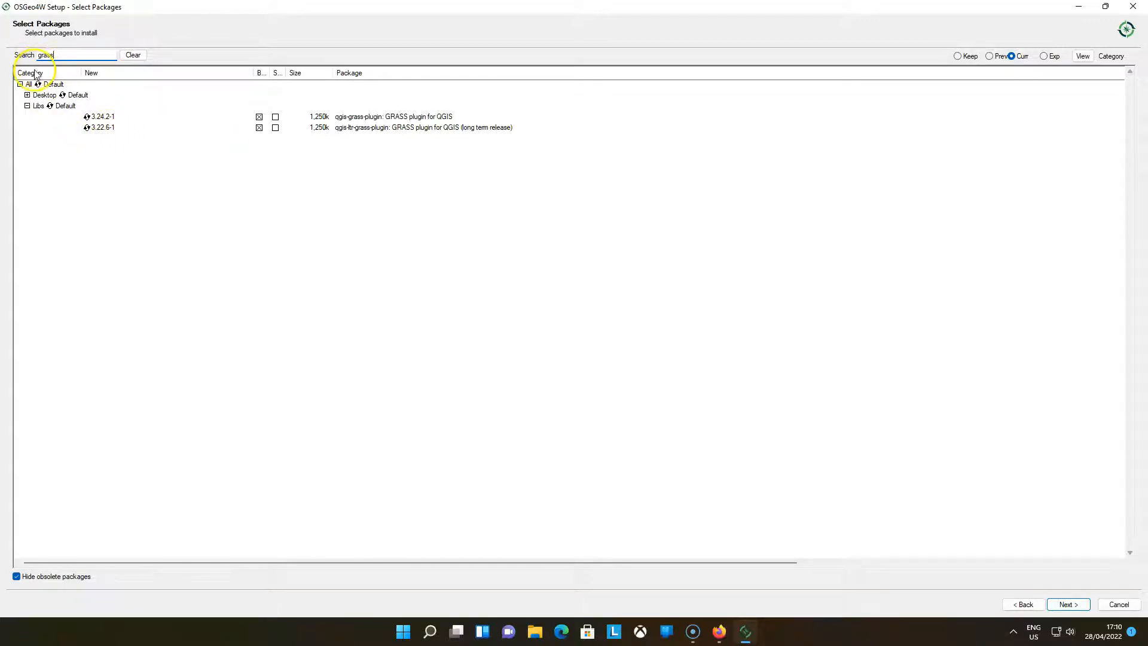
Step: Search the packages for saga to check its selection under Desktop, and clear the search filter
left_click_drag(84, 53, 38, 55)
type("saga")
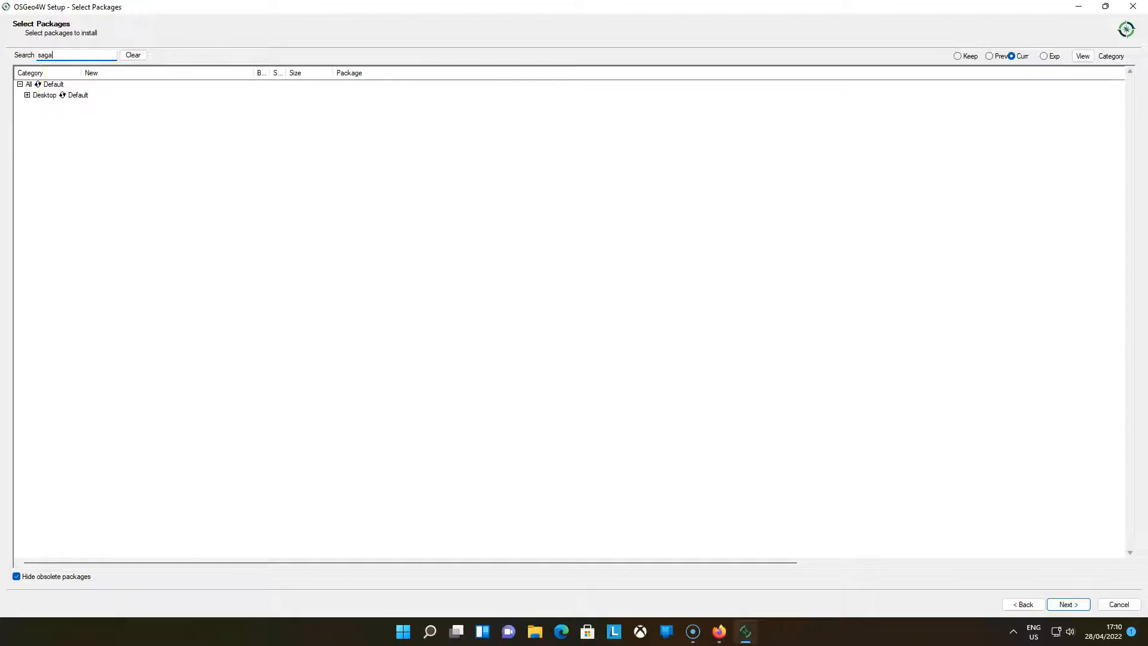
left_click(27, 95)
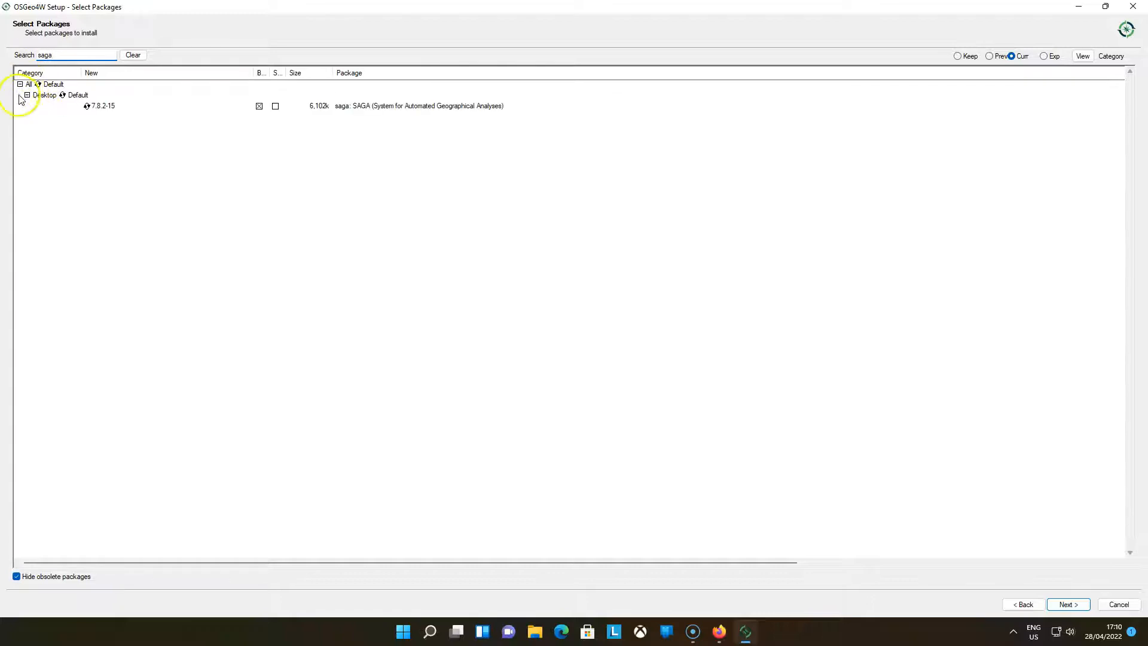
left_click(133, 54)
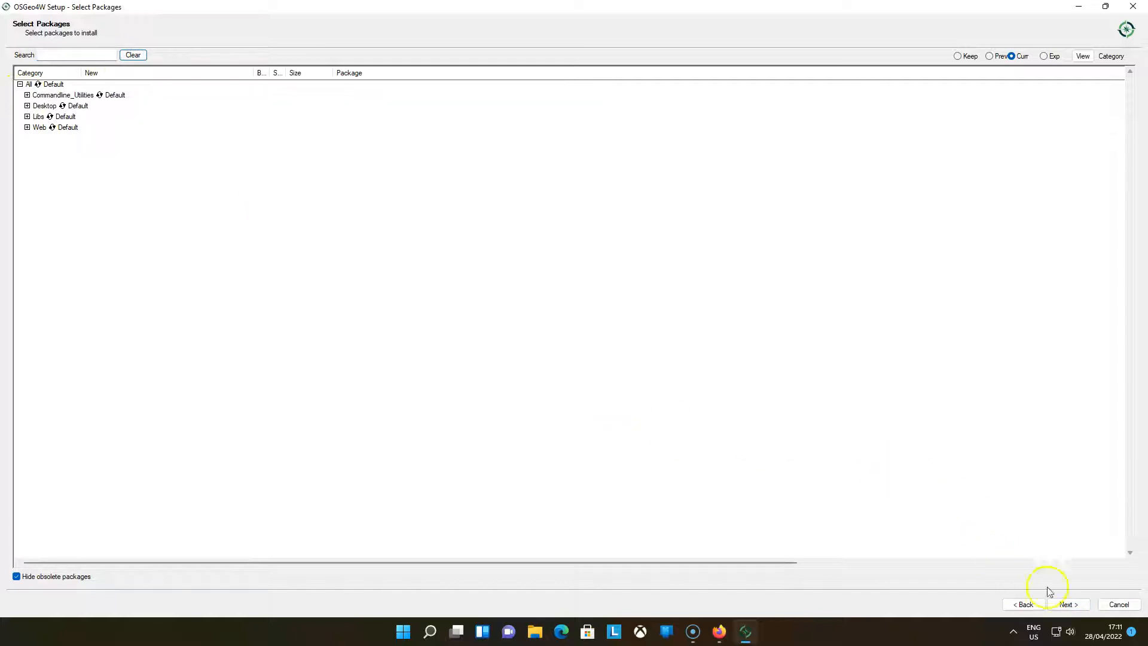
Step: Install the selected packages together with the required dependencies and finish the OSGeo4W setup
left_click(1077, 605)
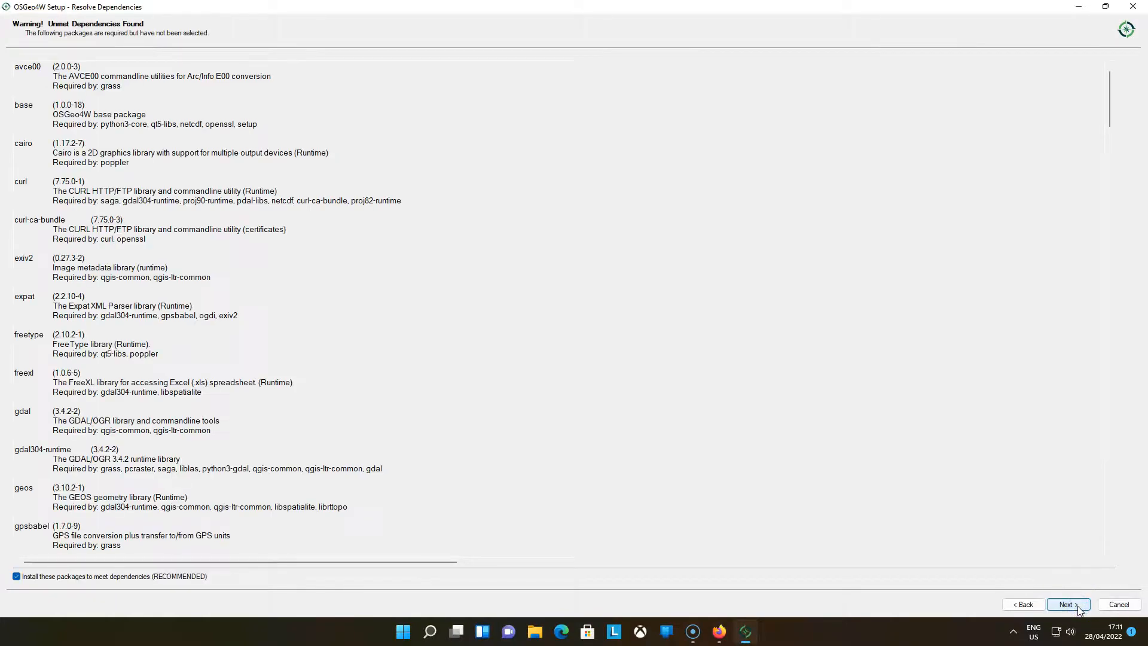
left_click(1068, 604)
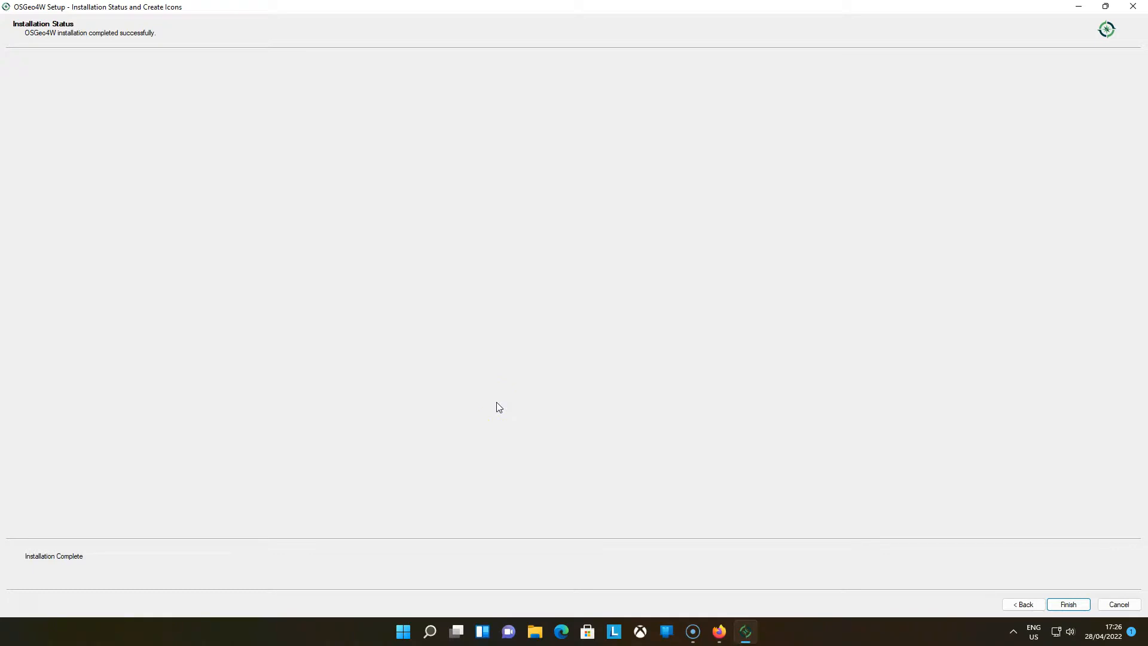
left_click(1073, 604)
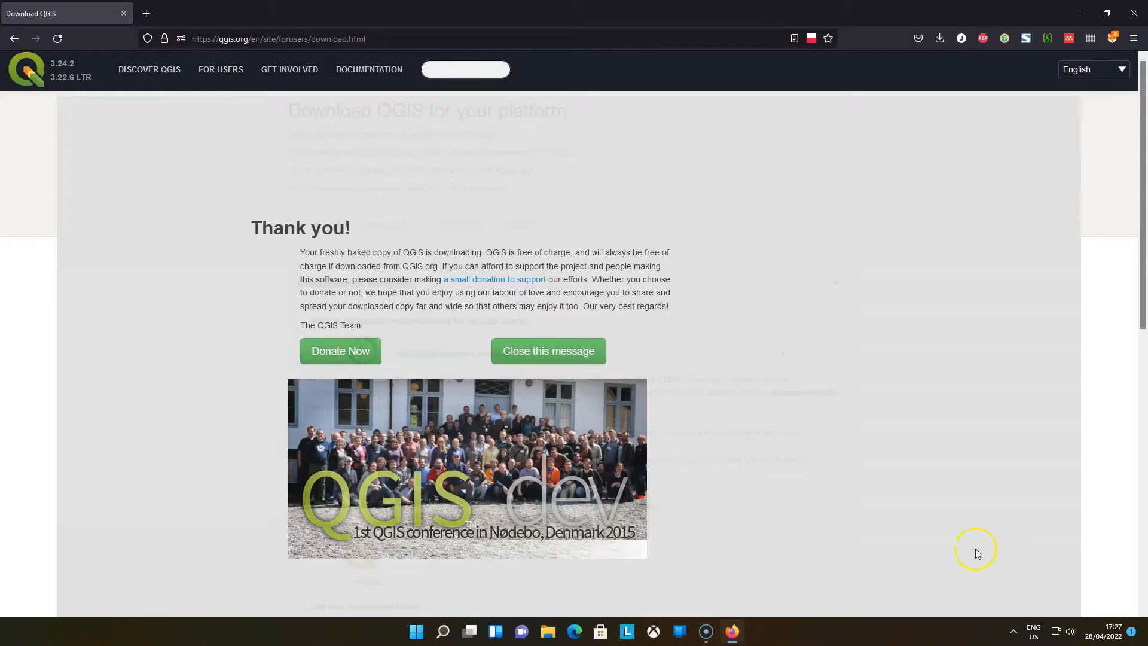
Step: Close the browser and launch QGIS Desktop 3.22.6 in a maximized window
left_click(1140, 13)
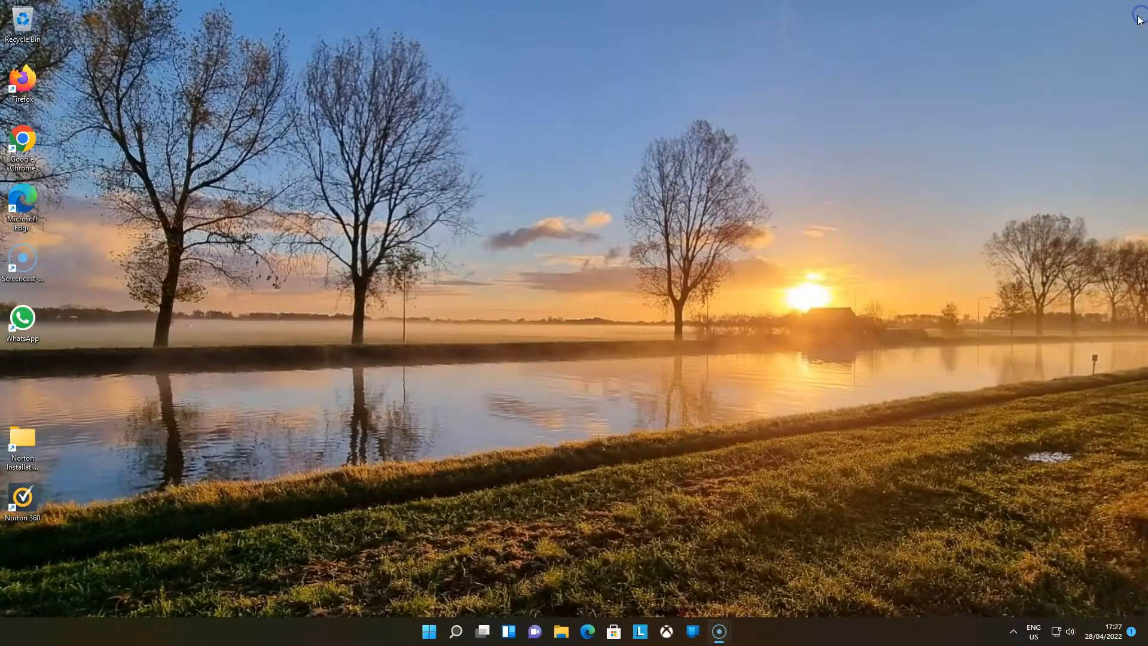
left_click(432, 632)
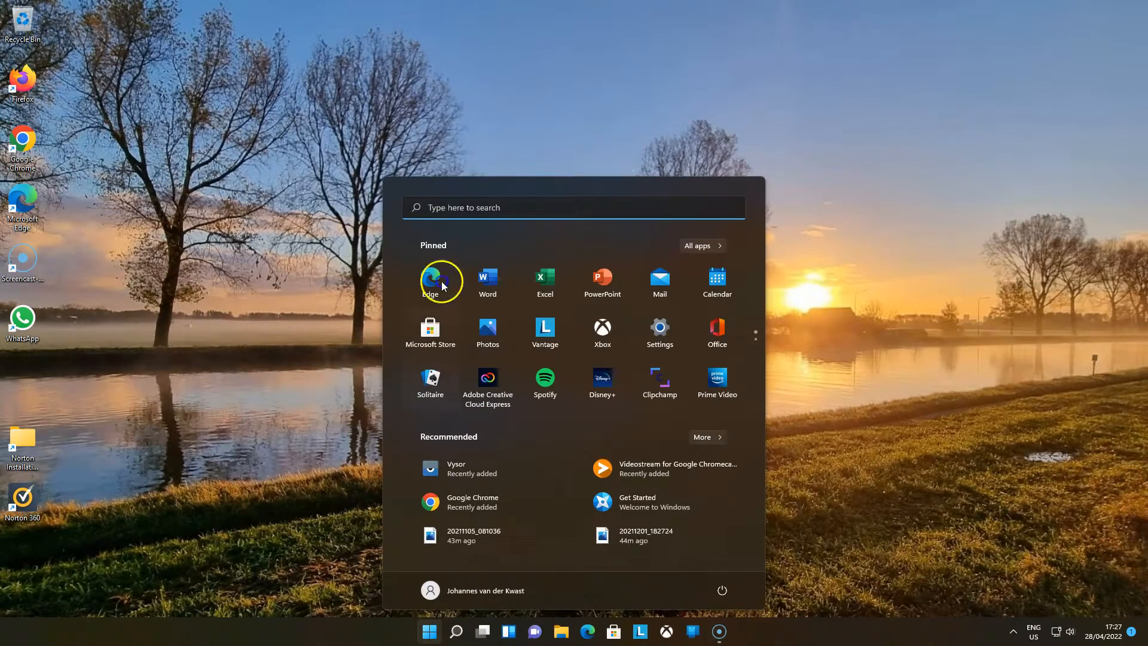
left_click(471, 209)
type("qgis")
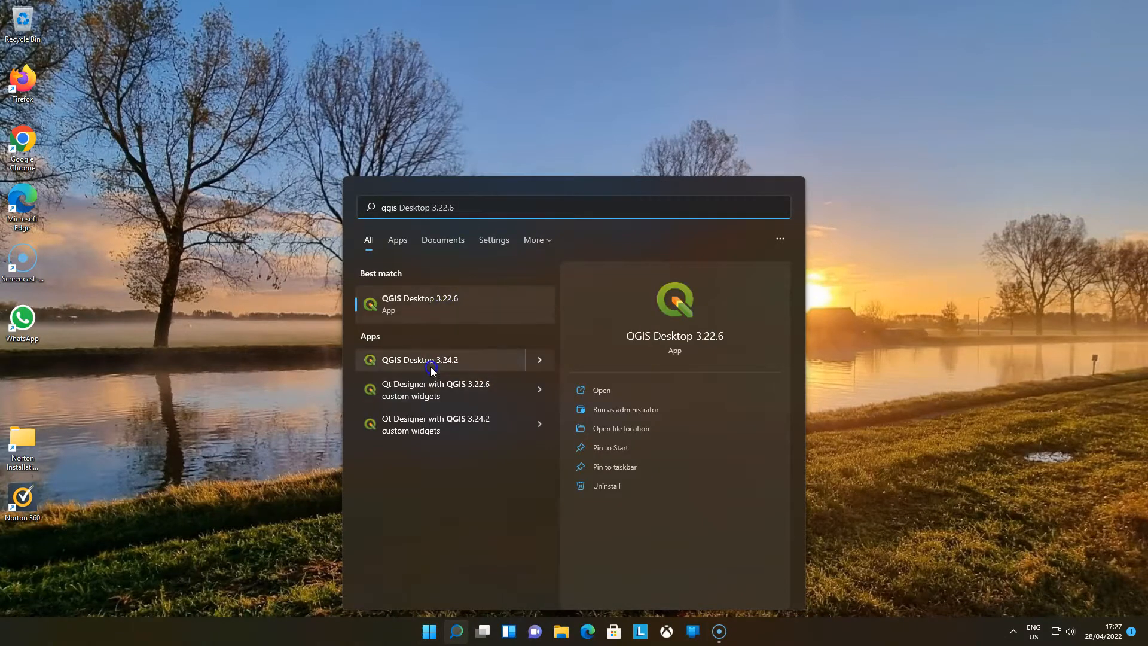
left_click(453, 304)
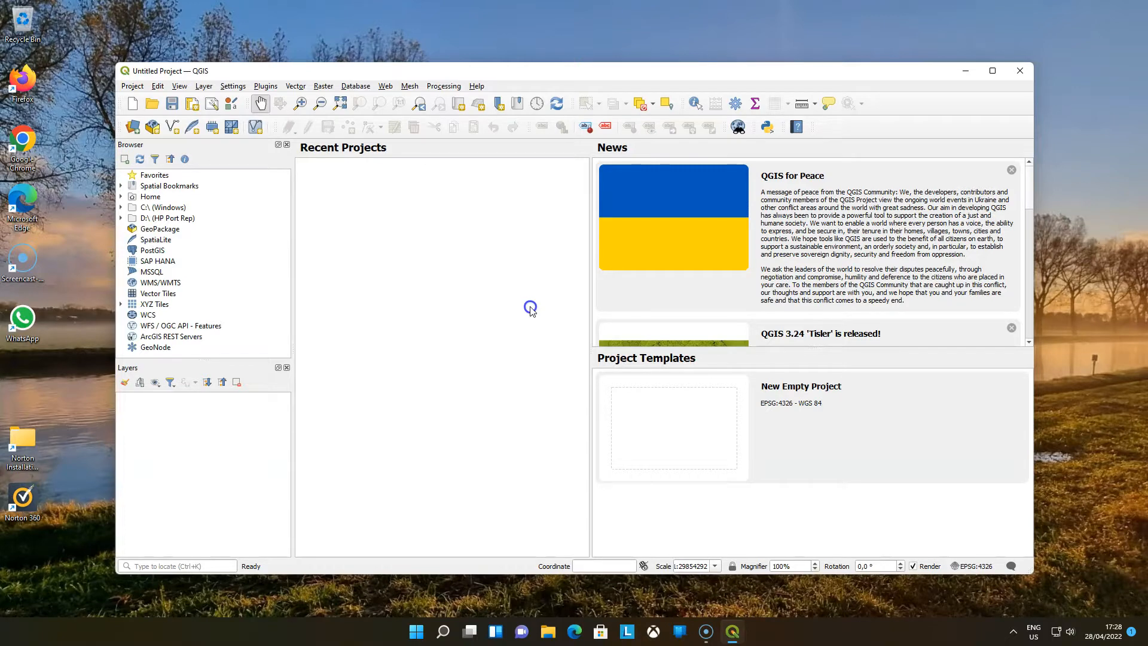
left_click(993, 71)
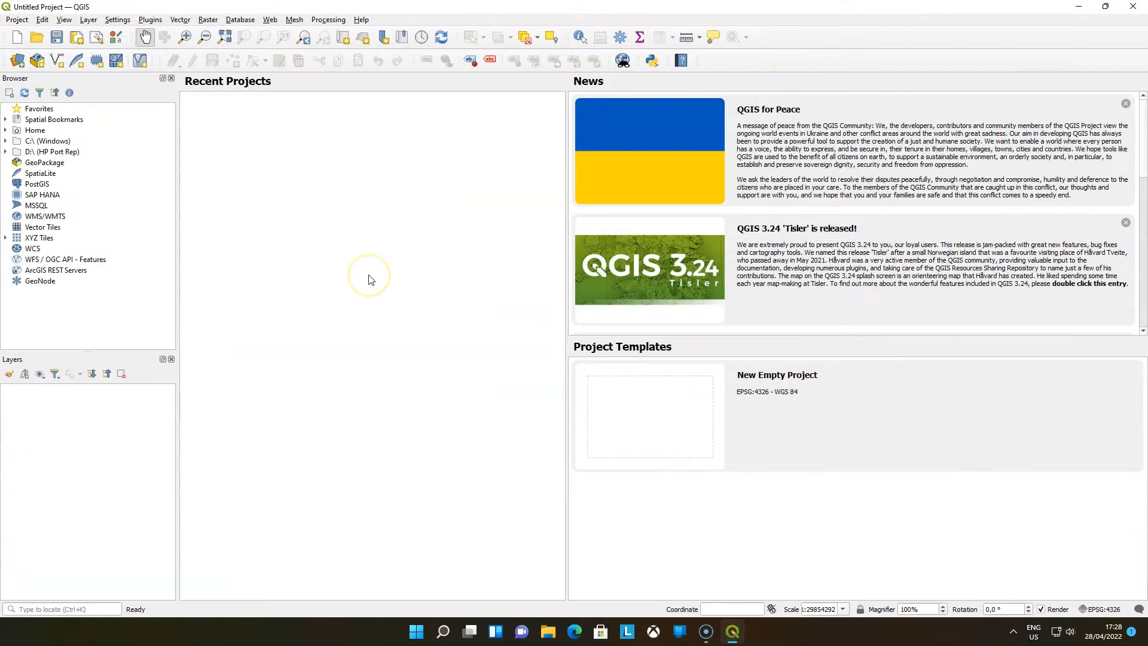